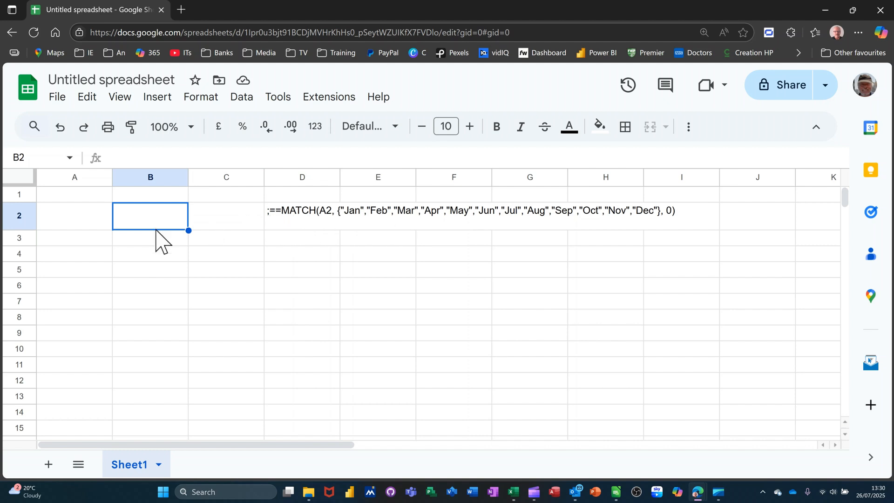
- Enter the month abbreviations Jan, Jan, Mar and Mar in cells A2 to A5
click(77, 226)
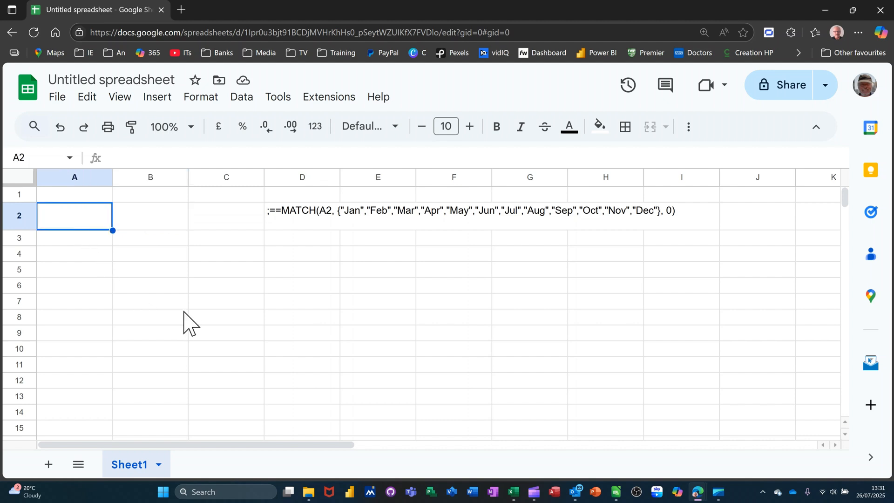
text(Jan)
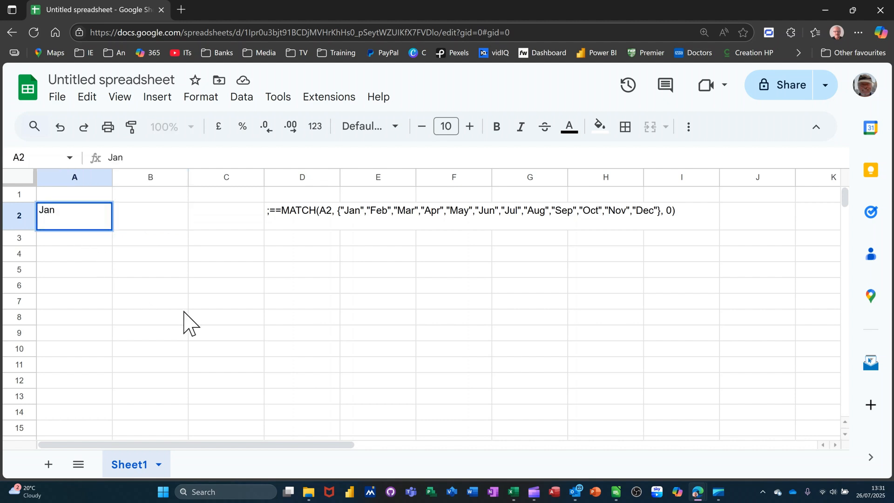
key(Return)
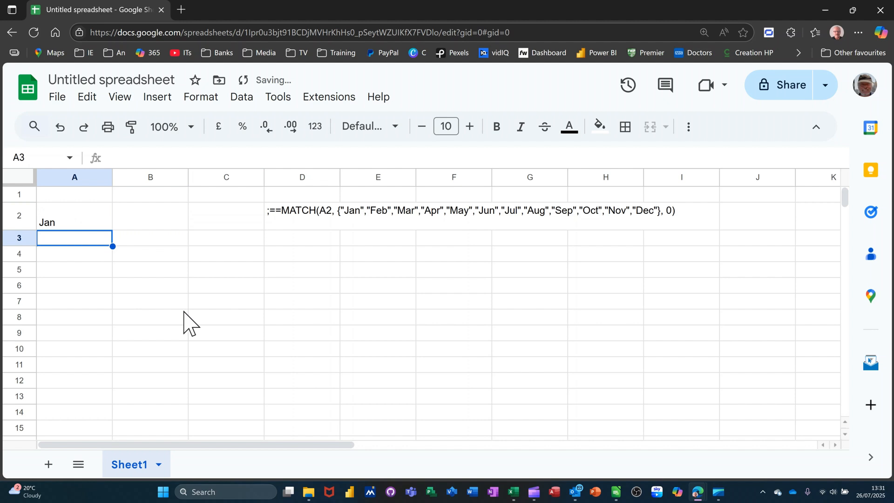
text(J)
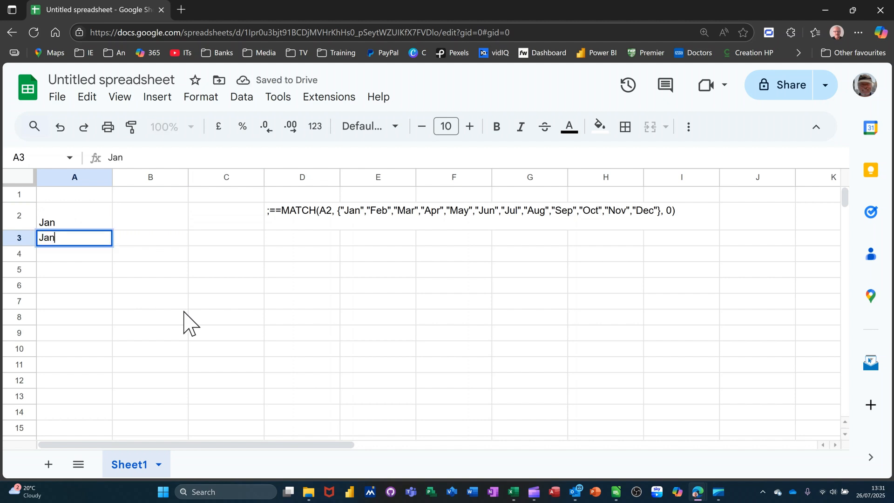
text(an)
key(Return)
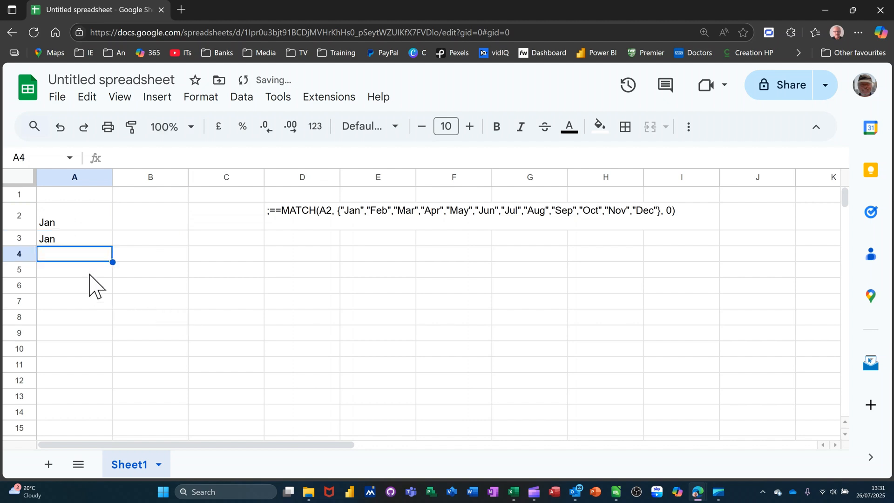
text(Mar)
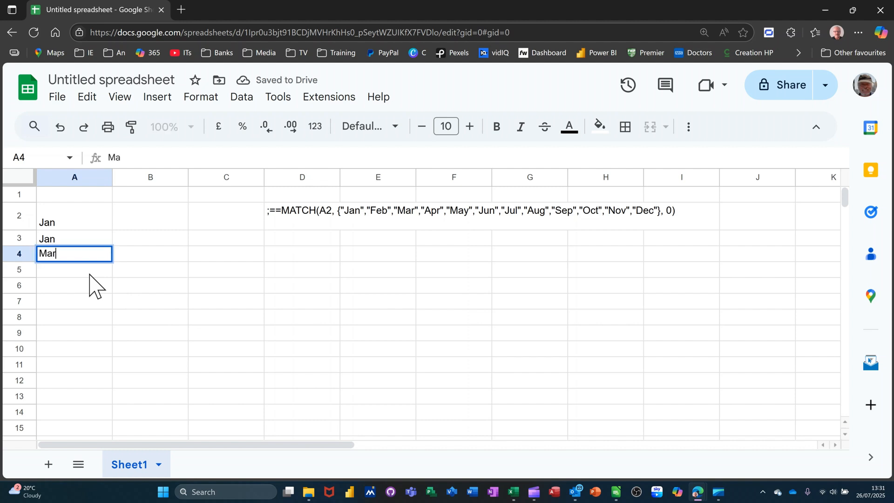
key(Return)
text(Mar)
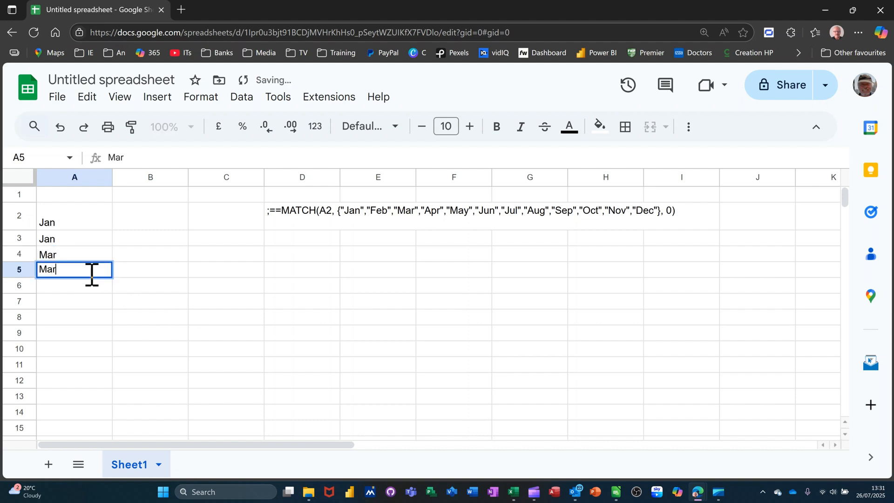
key(Return)
- Continue the month list in cells A6 to A9 with jun, Aug, Apr and Jan
text(jun)
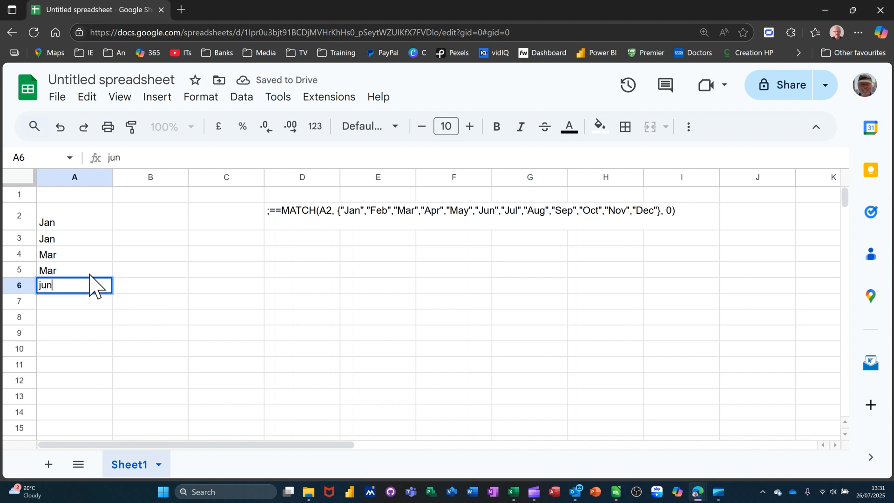
key(Return)
text(Au)
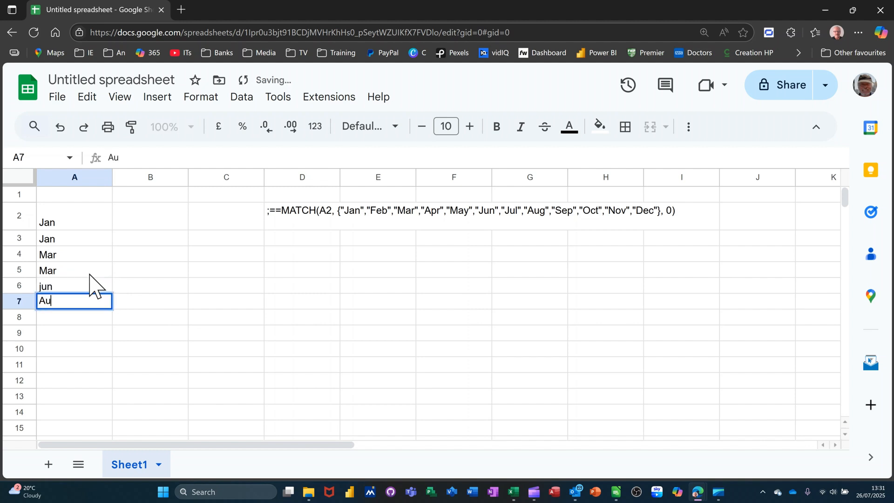
text(g)
key(Return)
text(Ap)
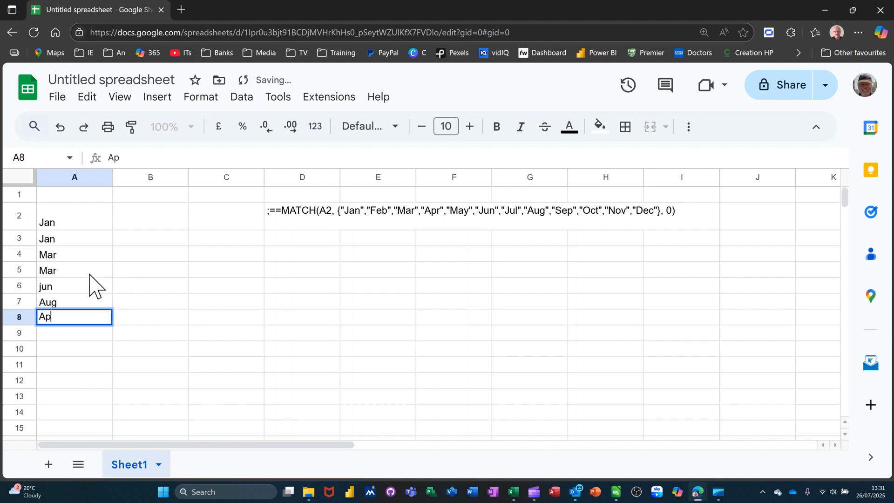
key(Return)
text(Jan)
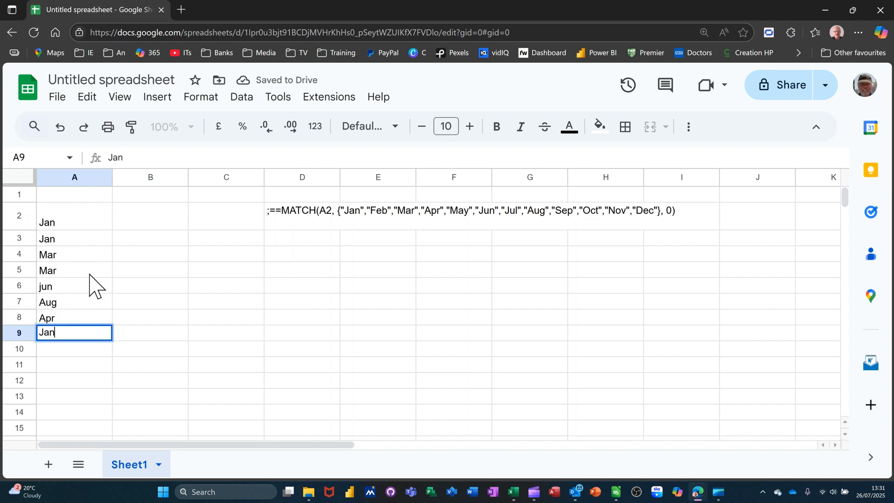
key(Return)
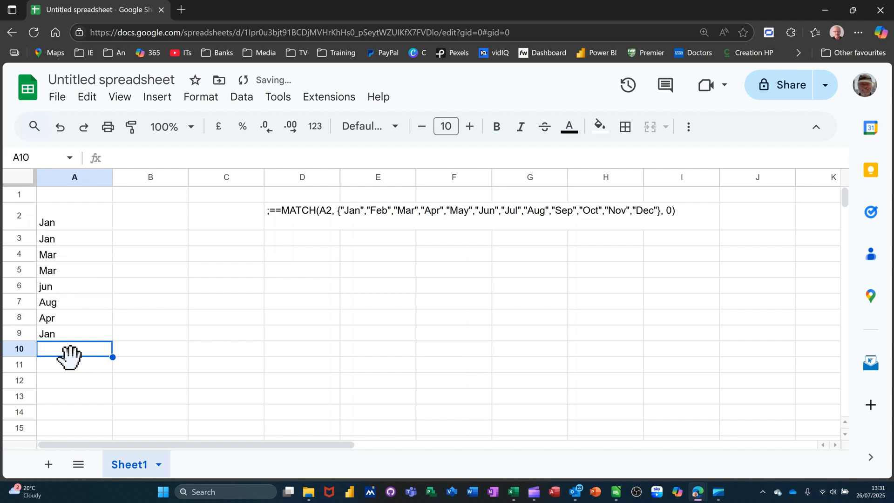
- Autofill the month series from A9 down to A26
click(82, 339)
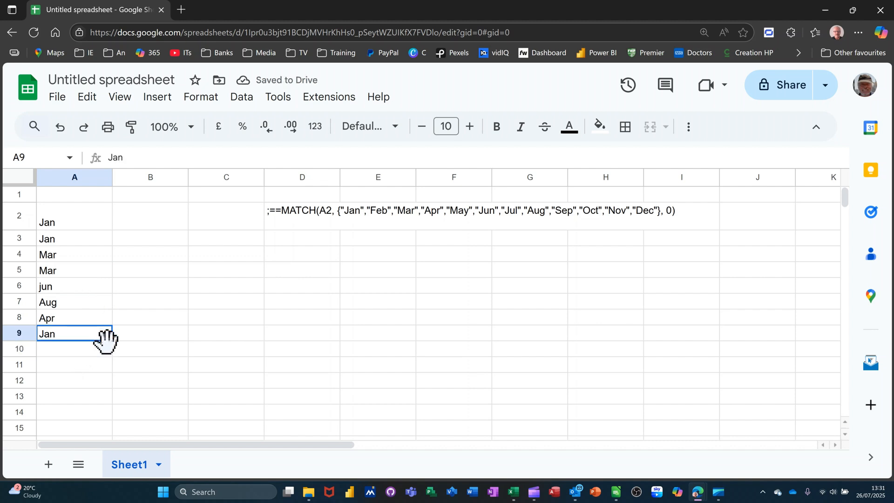
drag(113, 342, 95, 453)
scroll(77, 315, up, 4)
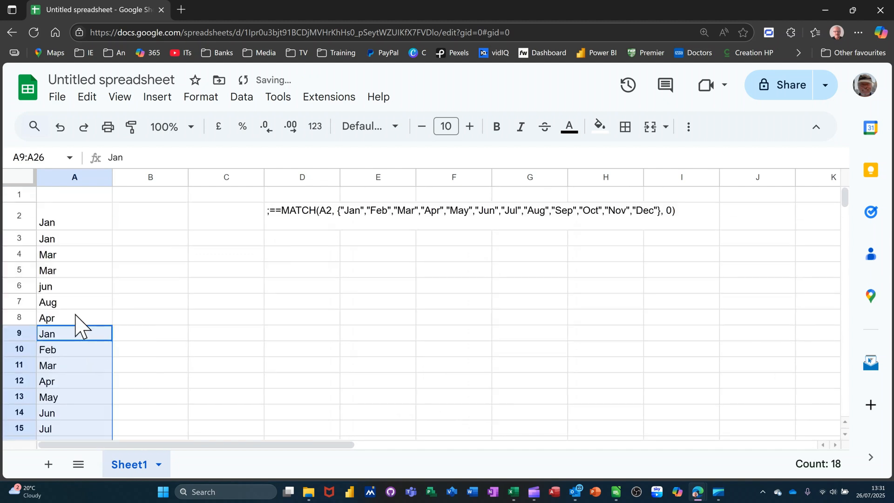
- Enter the formula =MATCH(A2, {"Jan","Feb","Mar","Apr","May","Jun","Jul","Aug","Sep","Oct","Nov","Dec"}, 0) in B2
click(72, 228)
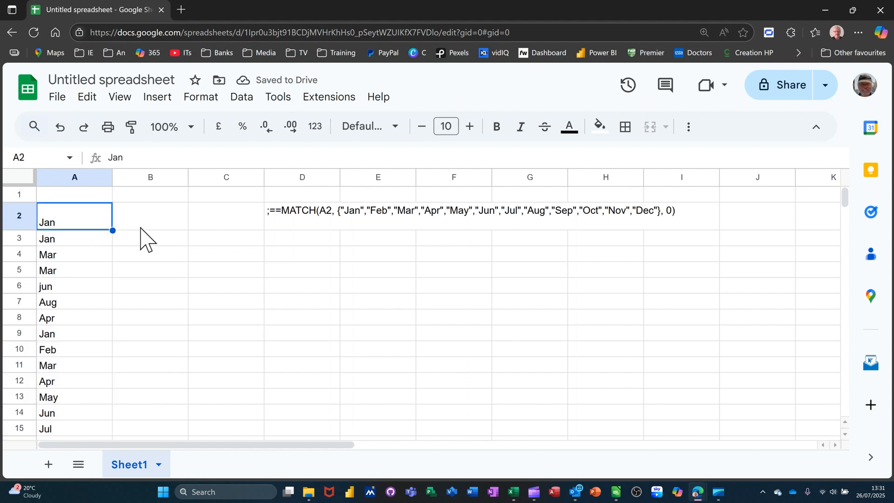
click(147, 228)
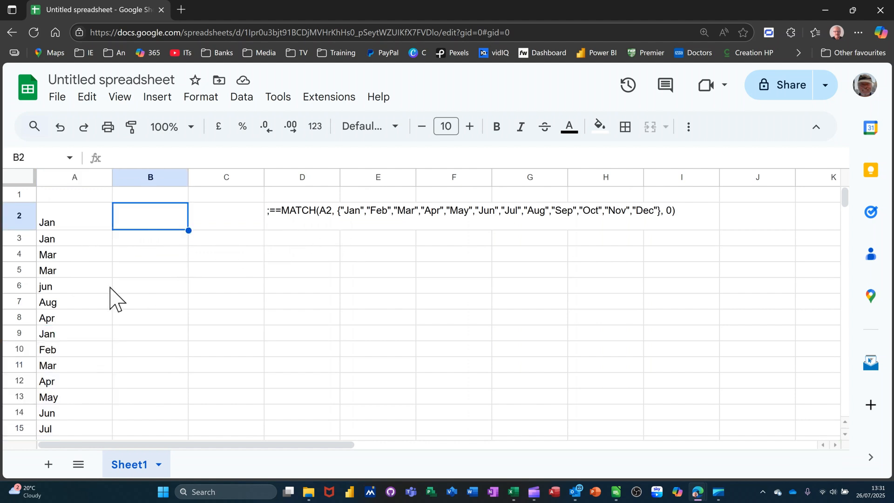
text(=MATCH(A2, {"Jan","Feb","Mar","Apr","May","Jun","Jul","Aug","Sep","Oct","Nov","Dec"}, 0))
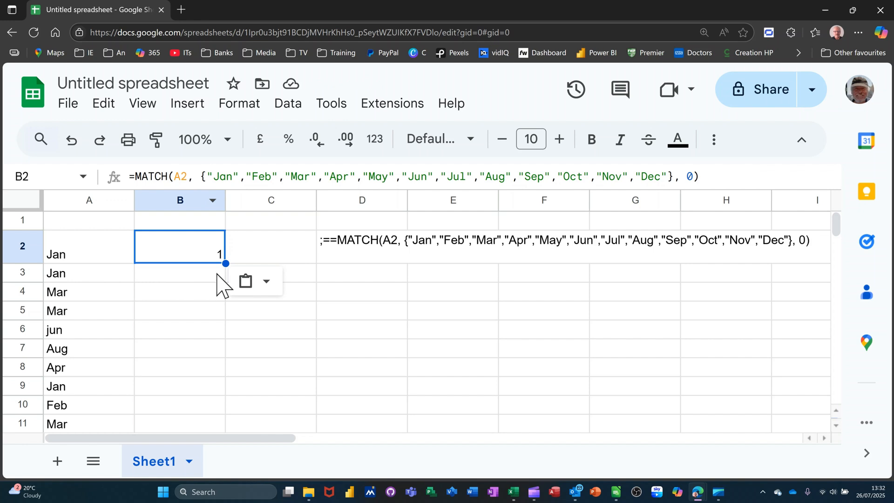
- Fill the MATCH formula from B2 down to B26, alongside the month list
drag(225, 264, 207, 317)
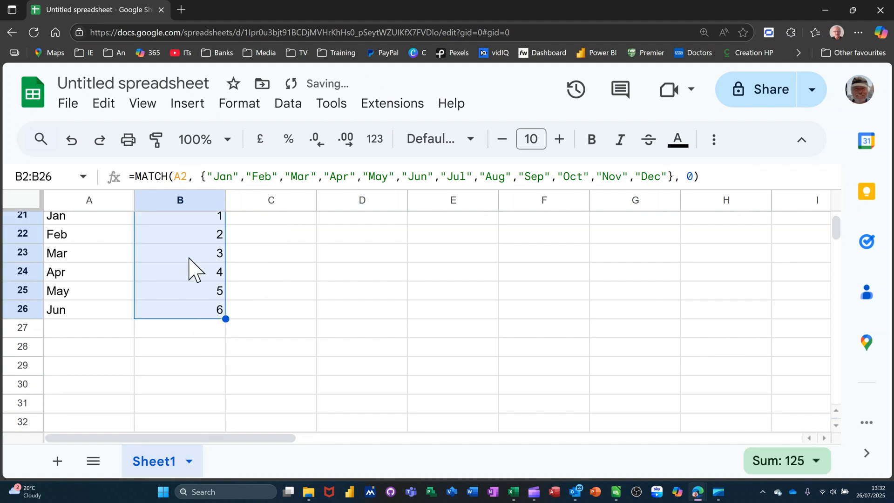
scroll(188, 256, up, 1)
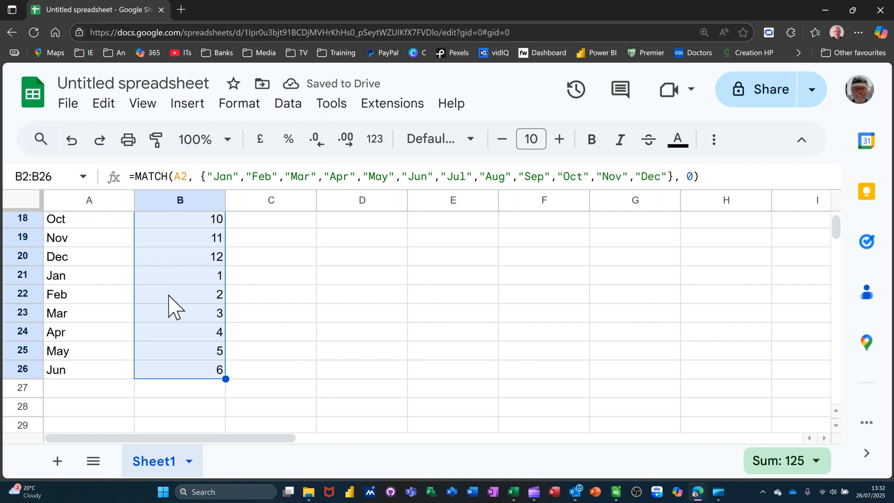
scroll(219, 296, up, 6)
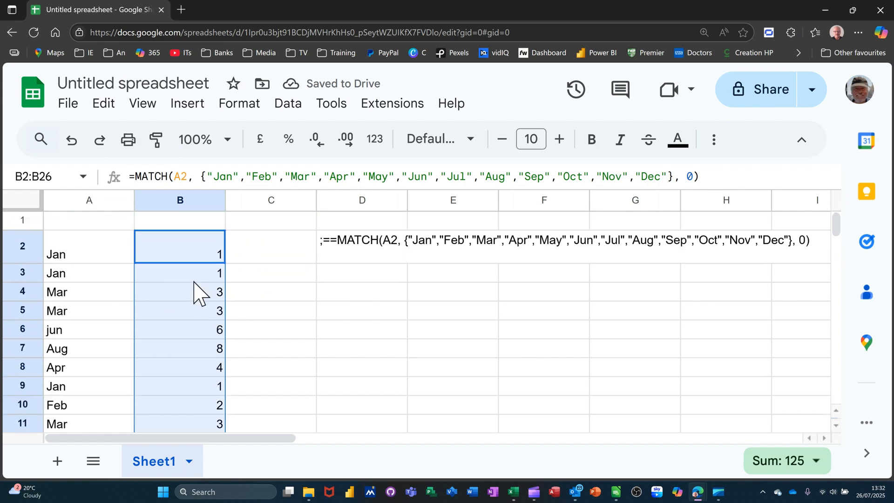
- Sort the range A2:B26 by Column B in A to Z order, without a header row
click(78, 253)
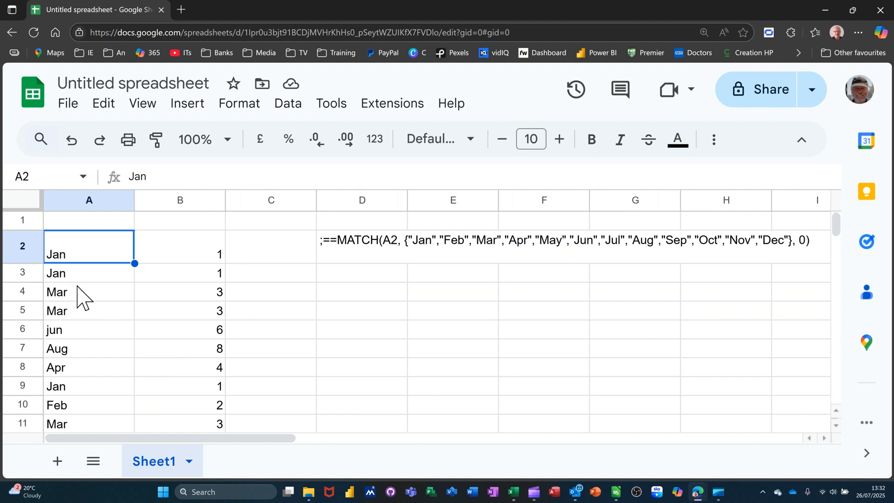
mouse_move(72, 257)
mouse_down()
mouse_move(144, 259)
mouse_move(188, 368)
mouse_move(181, 461)
mouse_move(199, 337)
mouse_up()
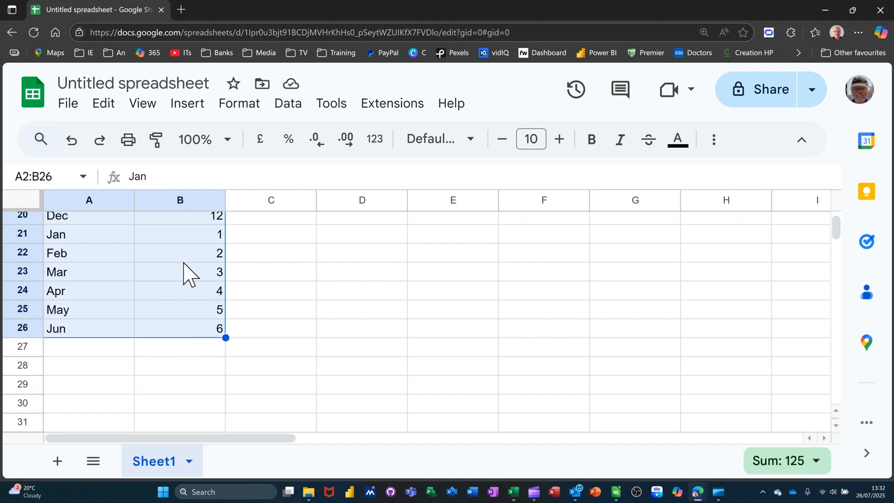
right_click(157, 256)
mouse_move(156, 251)
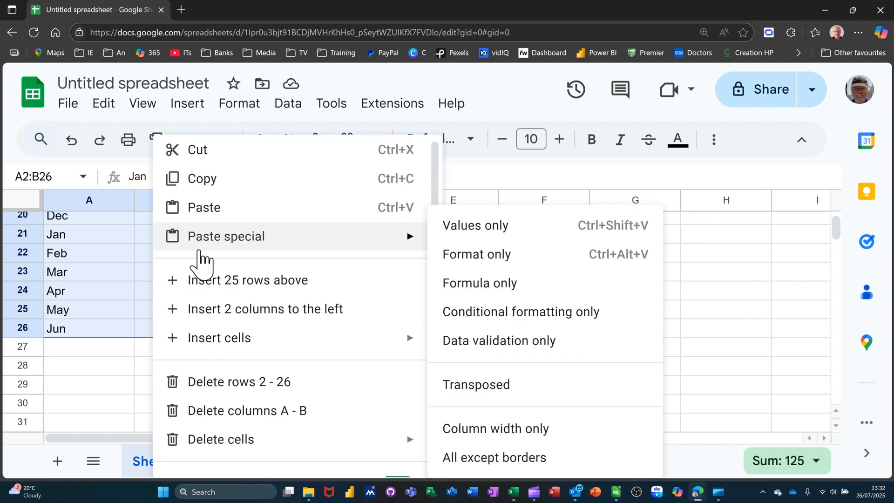
scroll(279, 289, down, 5)
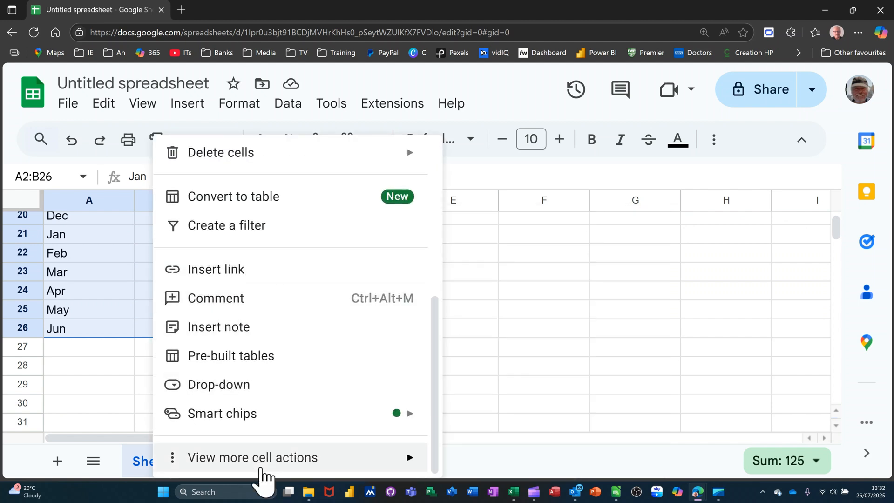
mouse_move(265, 470)
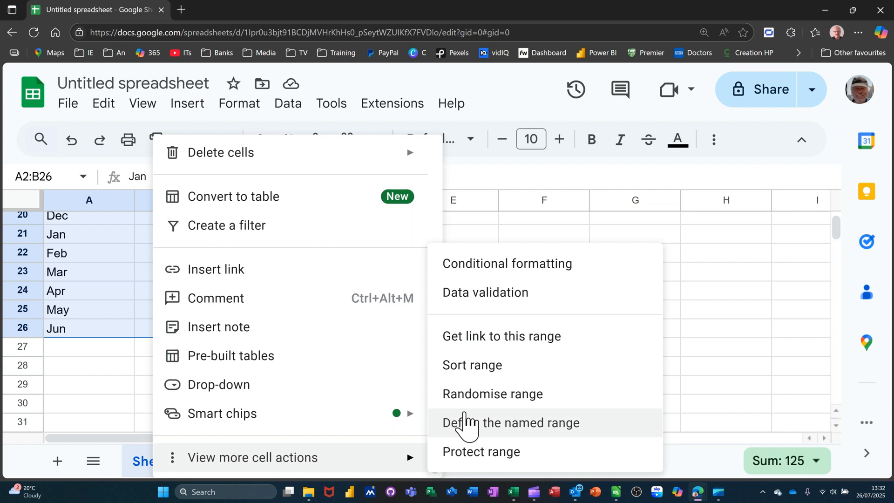
click(475, 368)
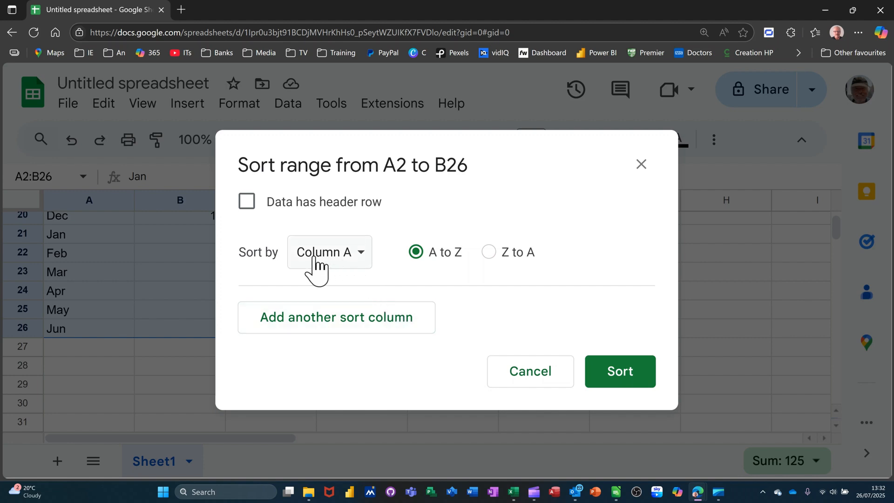
click(365, 264)
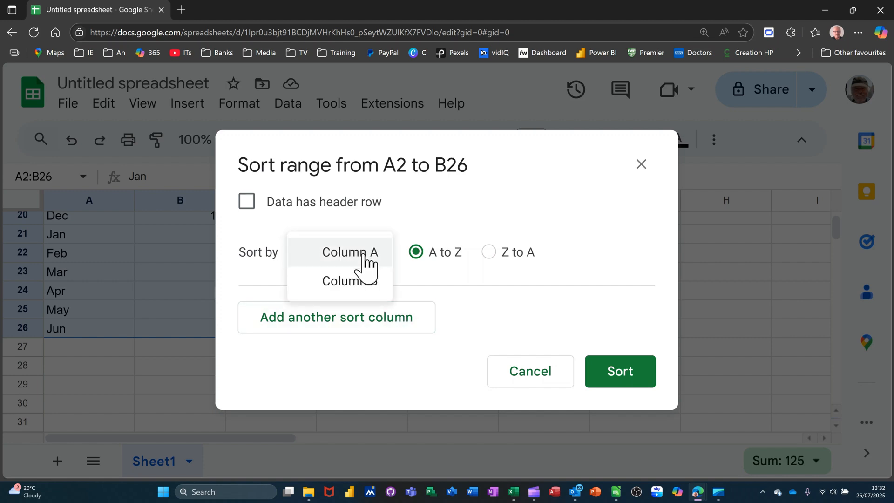
click(360, 283)
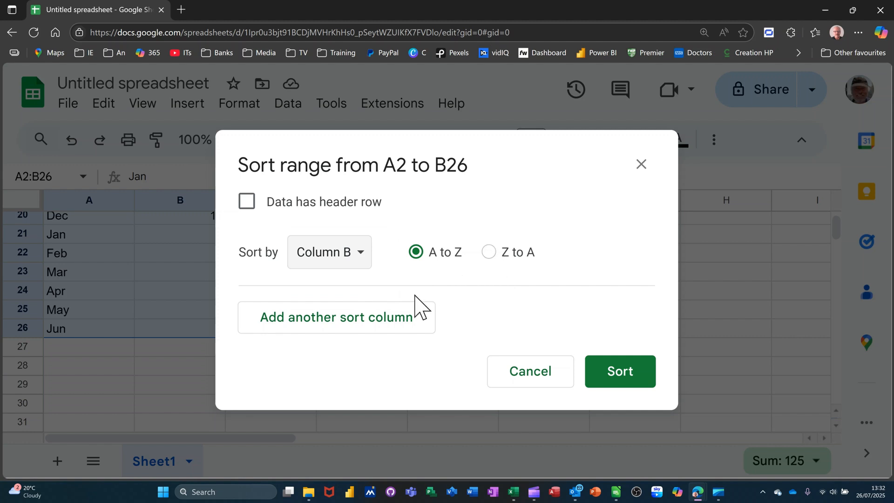
click(604, 377)
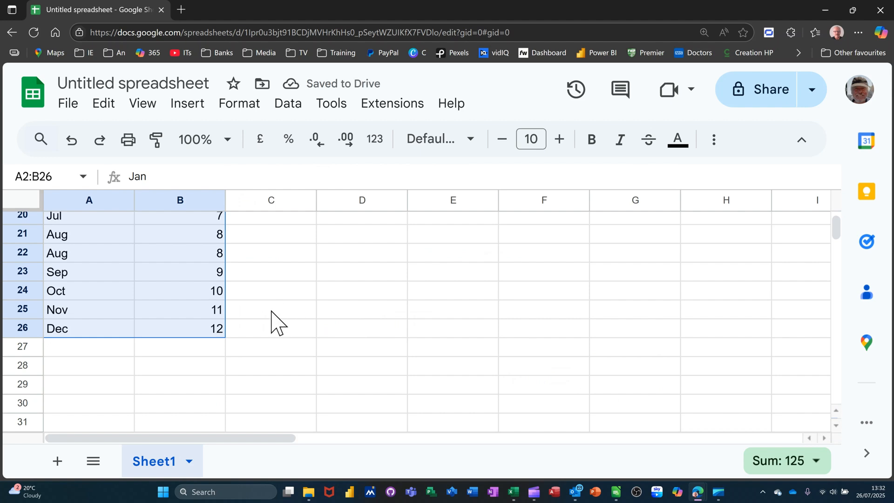
- Enter the codes SO, EO and AO in cells D3 to D5, below the sample formula
scroll(216, 309, up, 7)
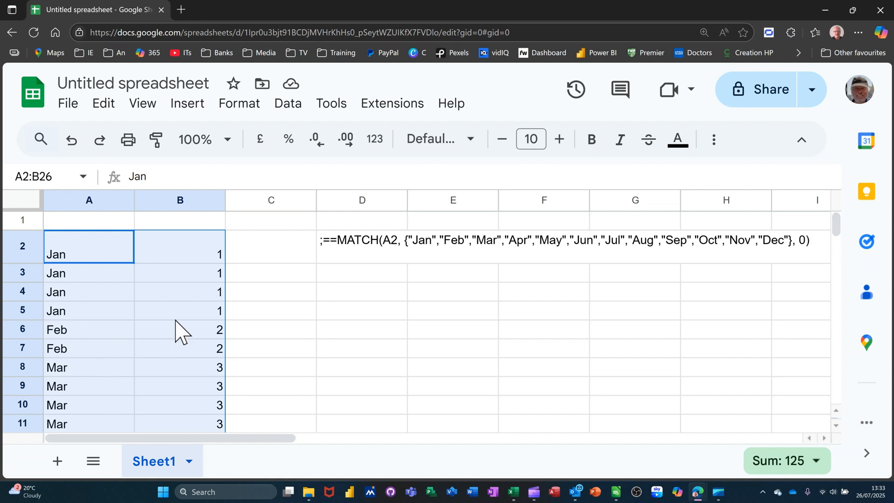
scroll(176, 331, down, 1)
scroll(175, 322, up, 1)
click(353, 274)
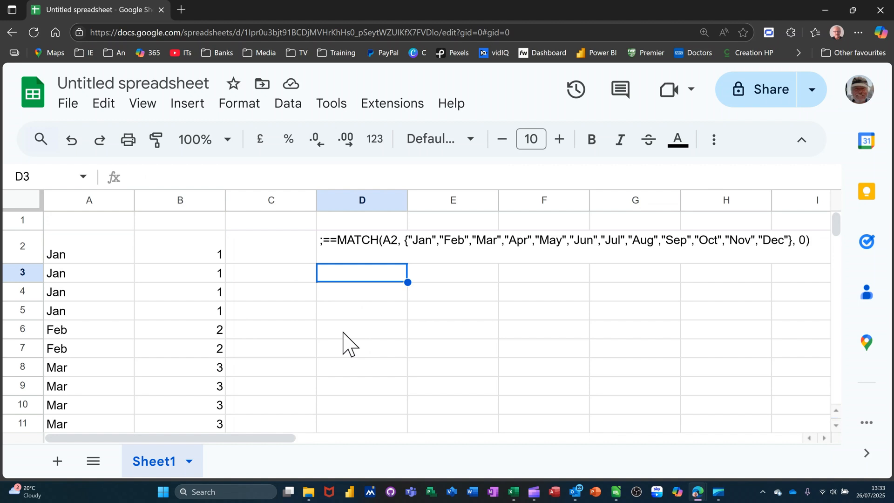
text(S)
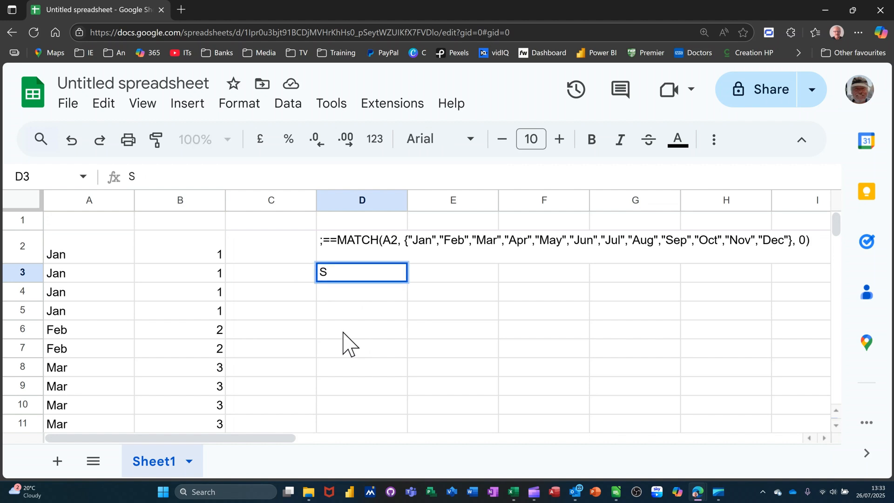
text(O)
key(Return)
text(E)
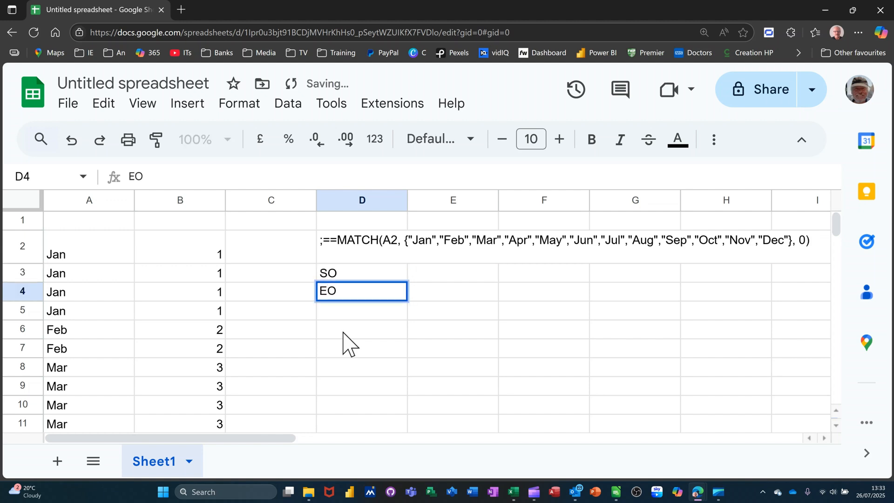
key(Return)
text(AO)
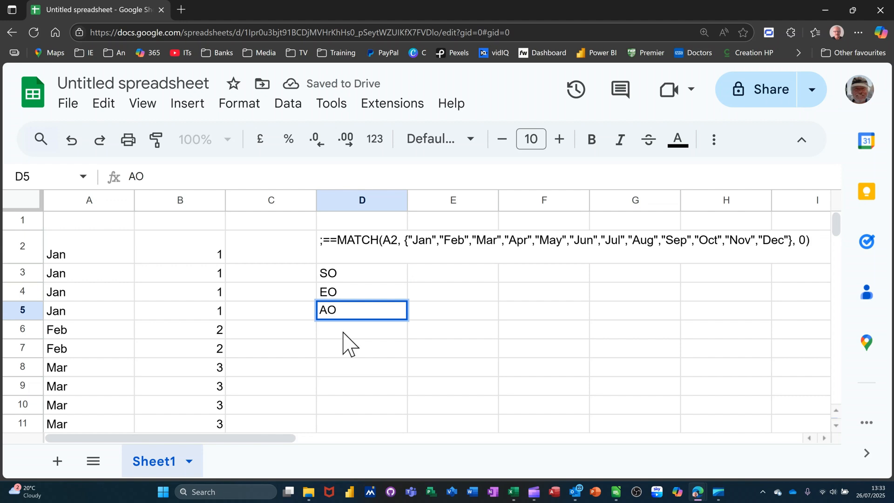
key(Return)
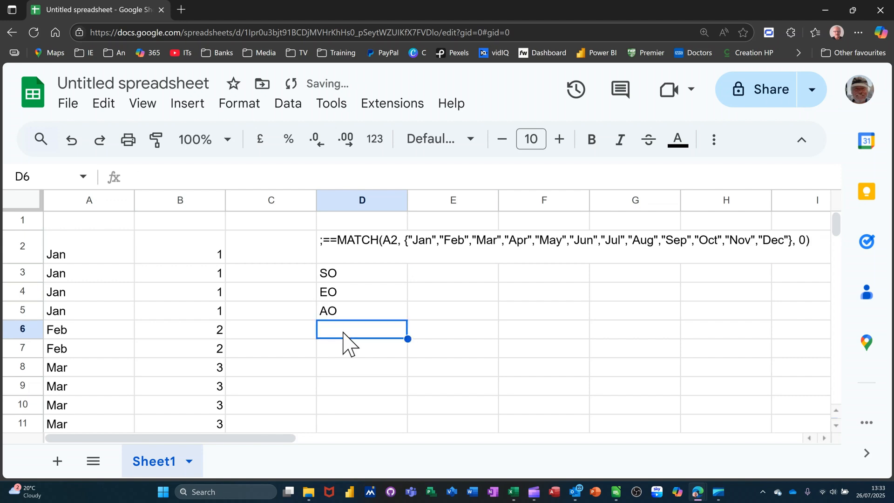
- Extend the code list in column D by entering AA in D6 and TO in D7, and select cell E3
text(AA)
key(Return)
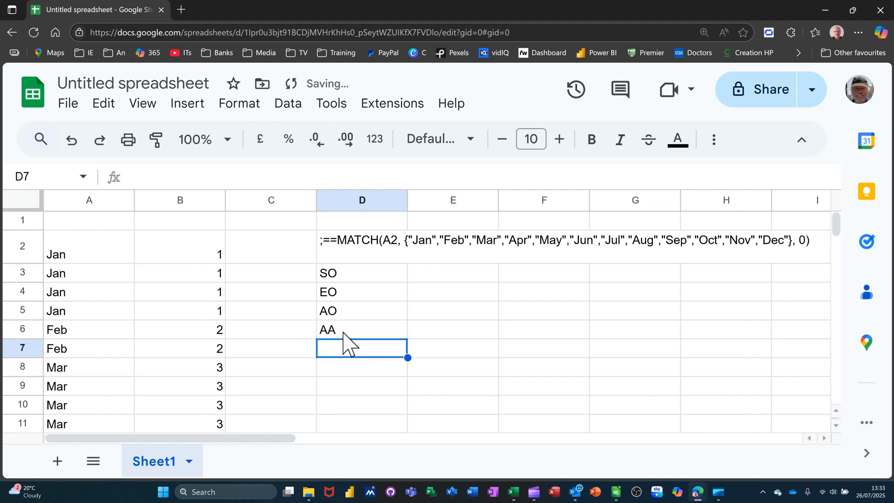
click(361, 295)
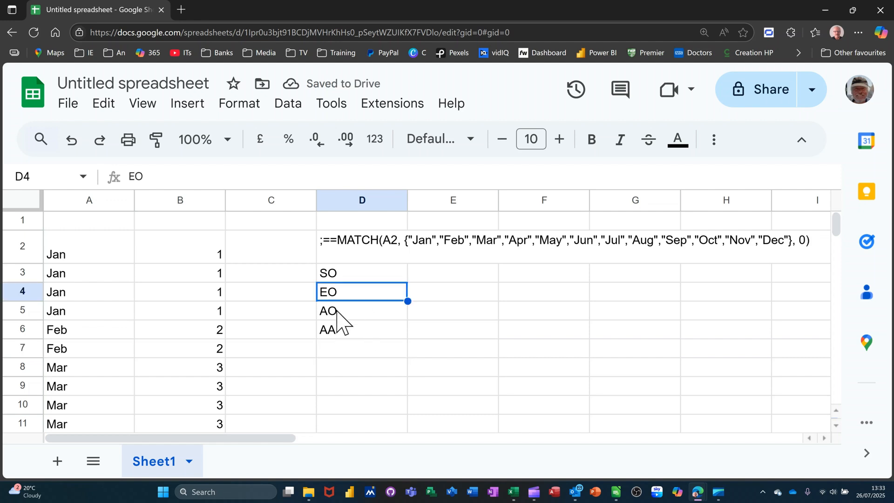
drag(355, 280, 343, 325)
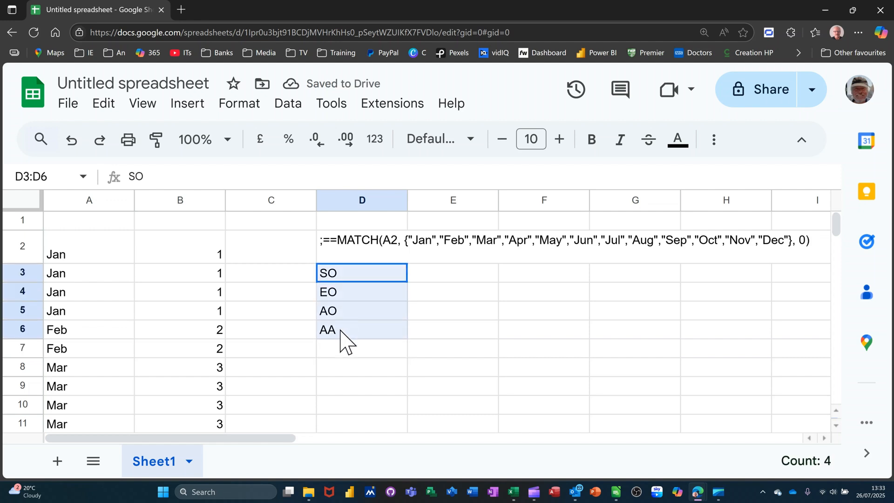
click(348, 354)
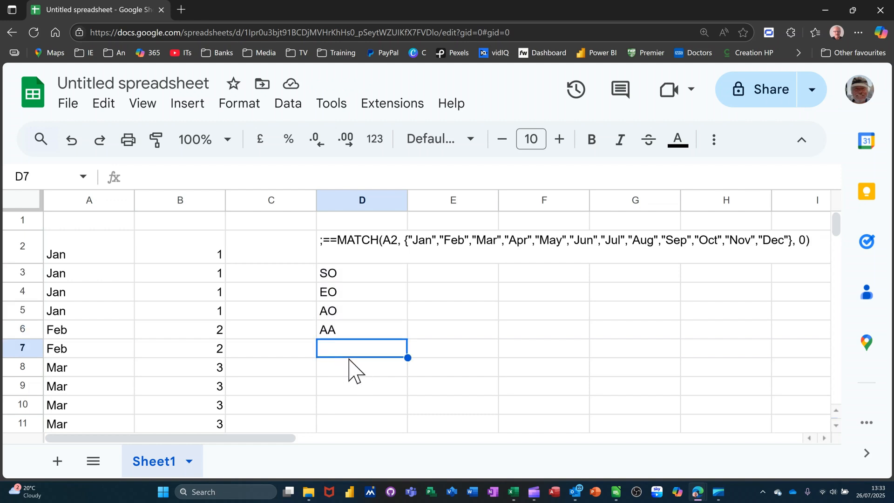
text(t)
key(Escape)
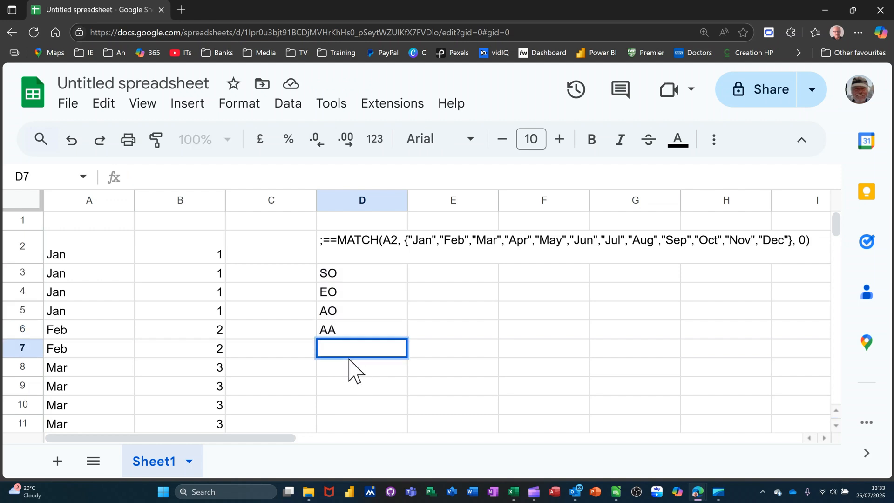
text(O)
key(Return)
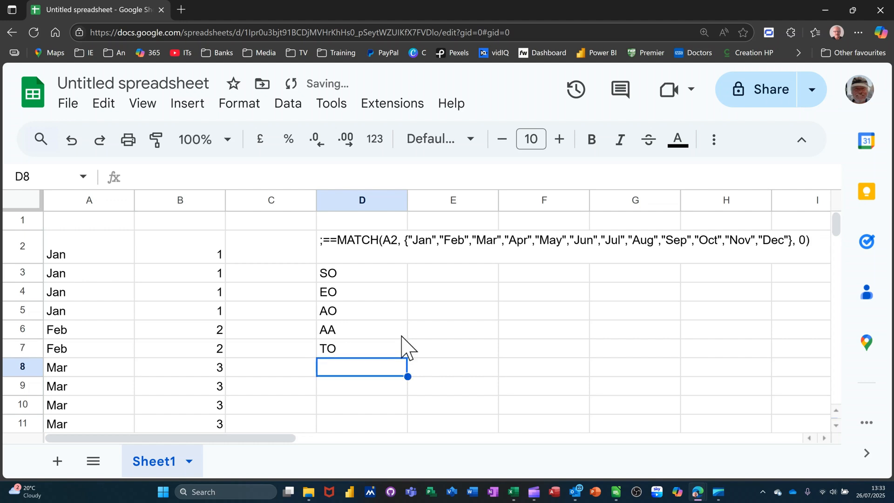
click(458, 277)
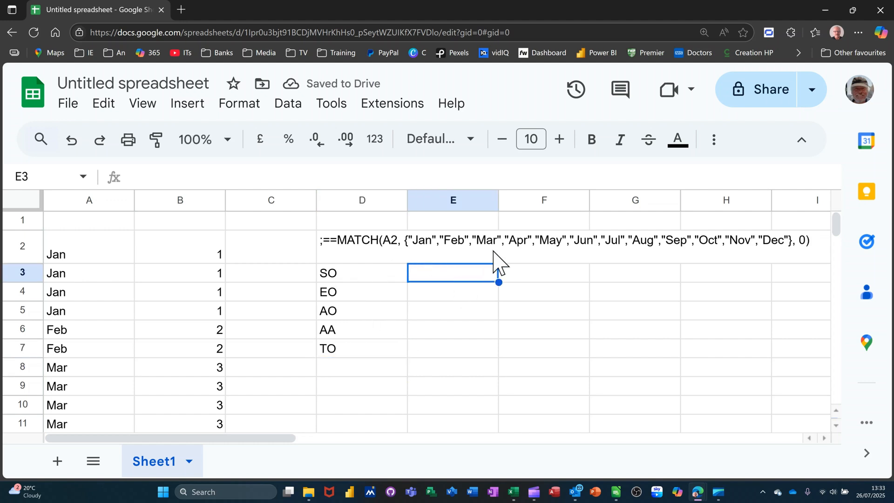